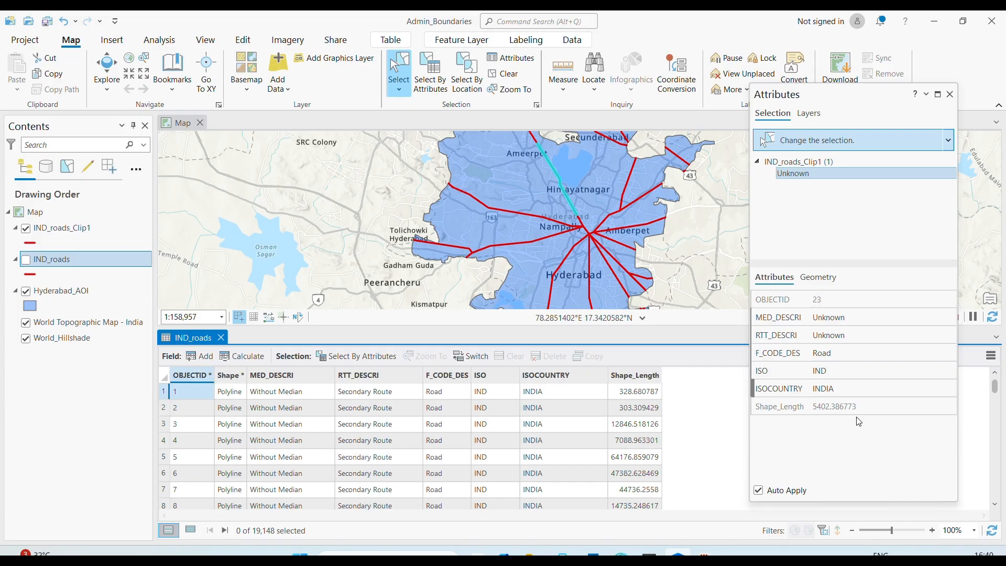
# Step: Close the IND_roads attribute table, clear the map selection, and close the Attributes pane
pyautogui.click(221, 338)
pyautogui.click(466, 194)
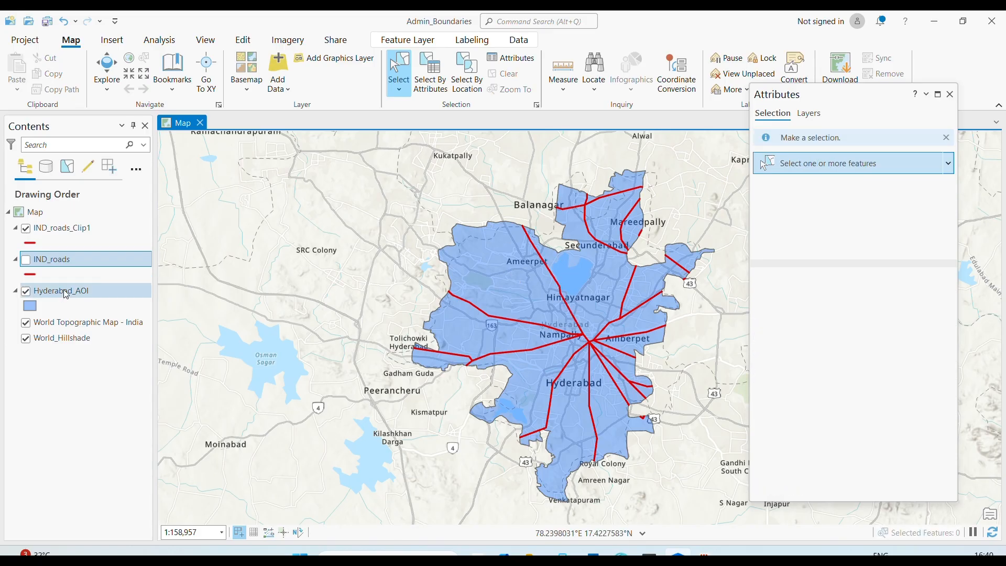
pyautogui.click(950, 94)
# Step: Select the Hyderabad_AOI polygon on the map
pyautogui.click(503, 259)
pyautogui.click(449, 286)
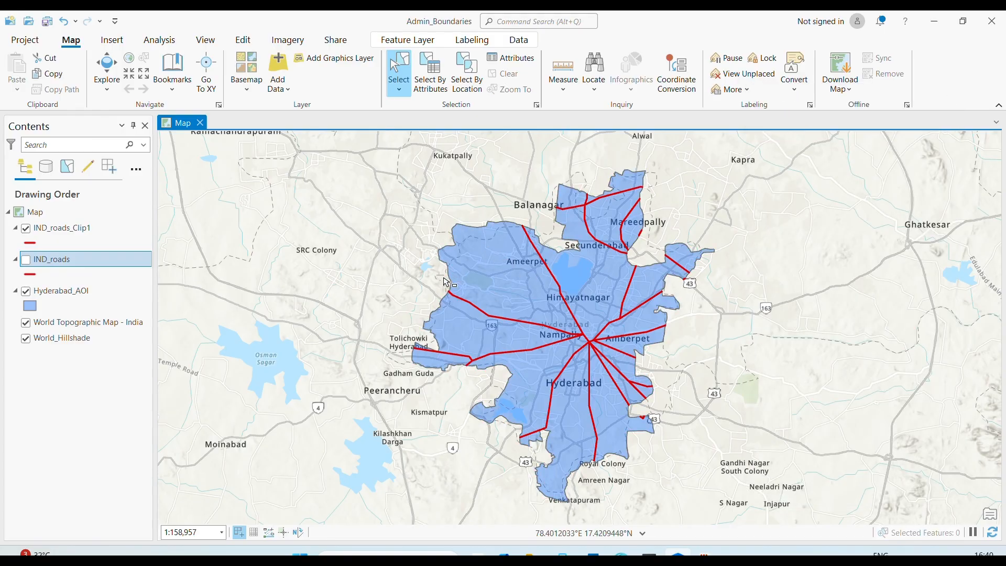
pyautogui.click(468, 271)
pyautogui.click(725, 203)
pyautogui.moveTo(523, 246); pyautogui.dragTo(387, 230)
pyautogui.click(736, 221)
pyautogui.click(480, 264)
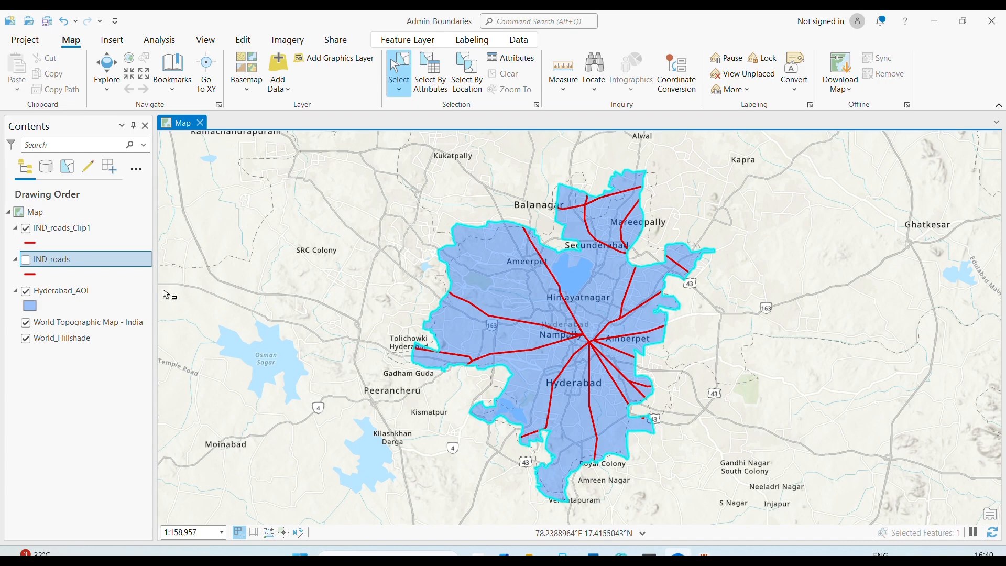
# Step: Open the Hyderabad_AOI attribute table, examine the polygon's fields, and close the table
pyautogui.rightClick(111, 291)
pyautogui.click(212, 74)
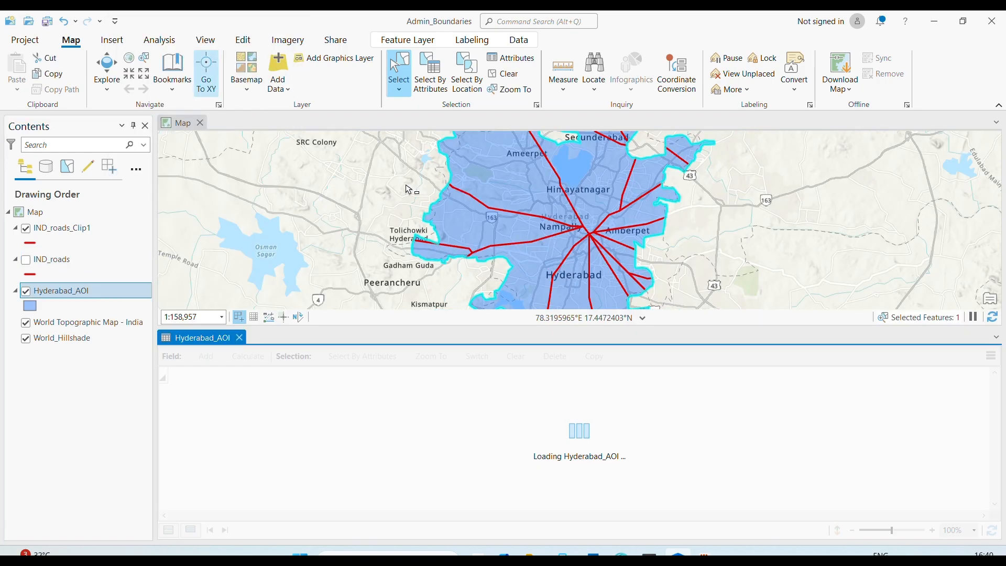
pyautogui.click(503, 444)
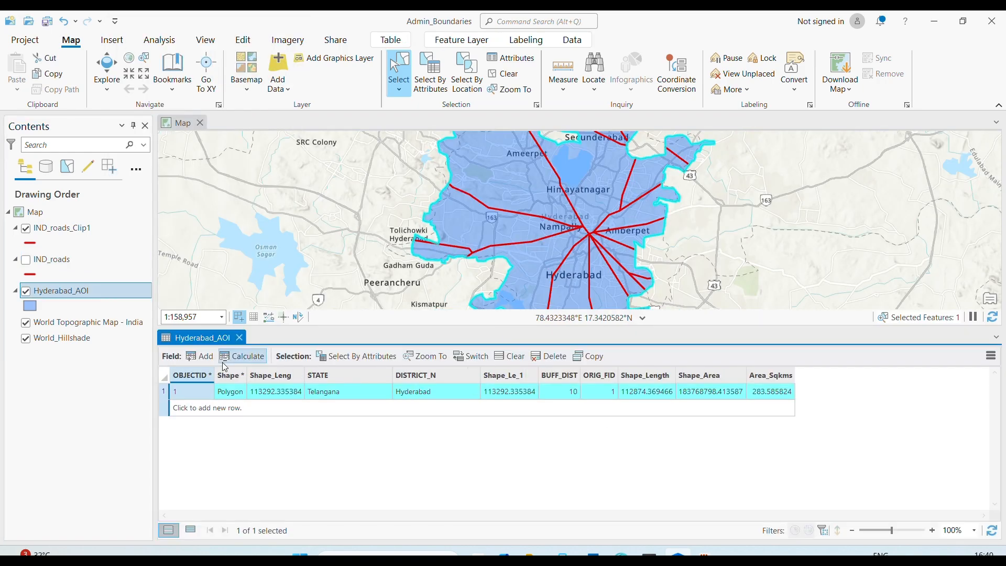
pyautogui.click(239, 338)
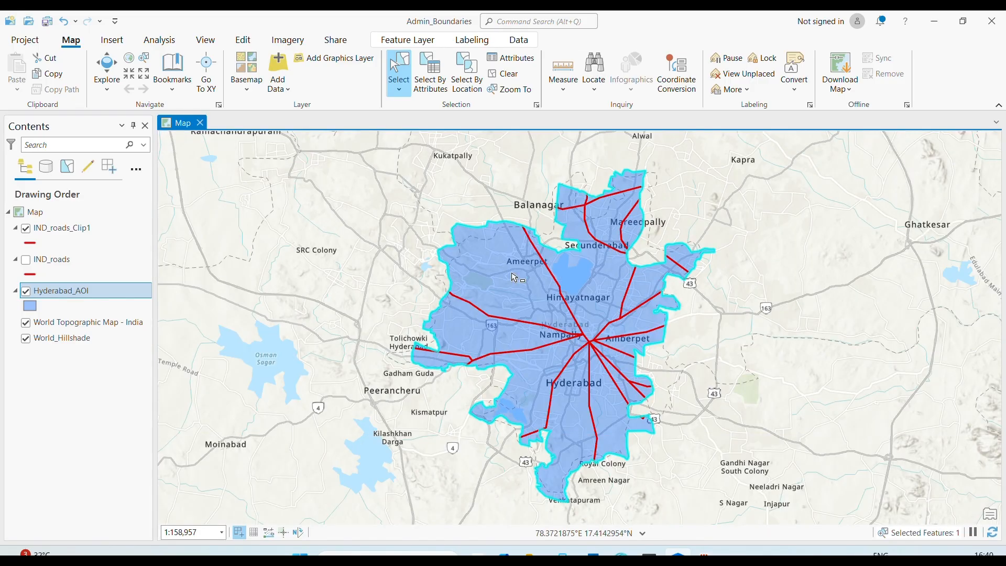
# Step: Select the overlapping road and boundary features around central Hyderabad on the map, and clear the selection
pyautogui.click(758, 270)
pyautogui.moveTo(622, 376); pyautogui.dragTo(622, 377)
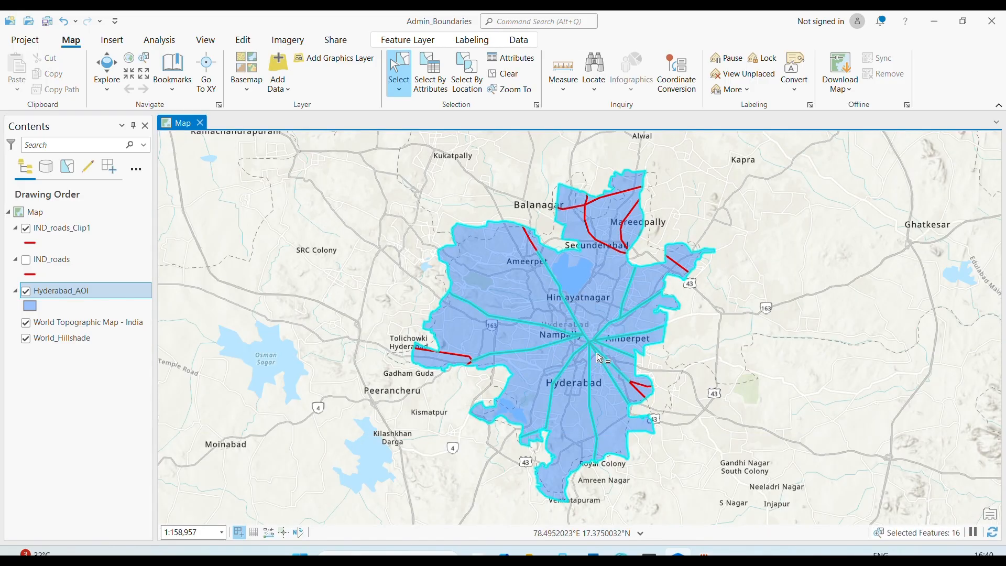
pyautogui.click(773, 278)
pyautogui.click(585, 336)
pyautogui.click(774, 271)
pyautogui.moveTo(553, 322); pyautogui.dragTo(623, 377)
pyautogui.click(795, 309)
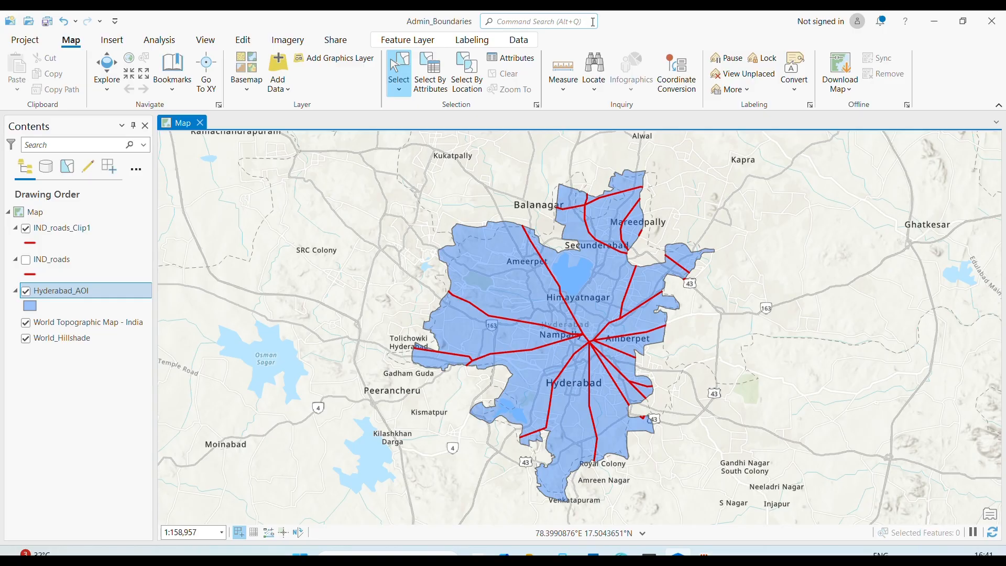
# Step: Search the geoprocessing tools for "intersect" and locate the Intersect tool in the Analysis Tools Overlay toolset
pyautogui.click(159, 39)
pyautogui.click(155, 67)
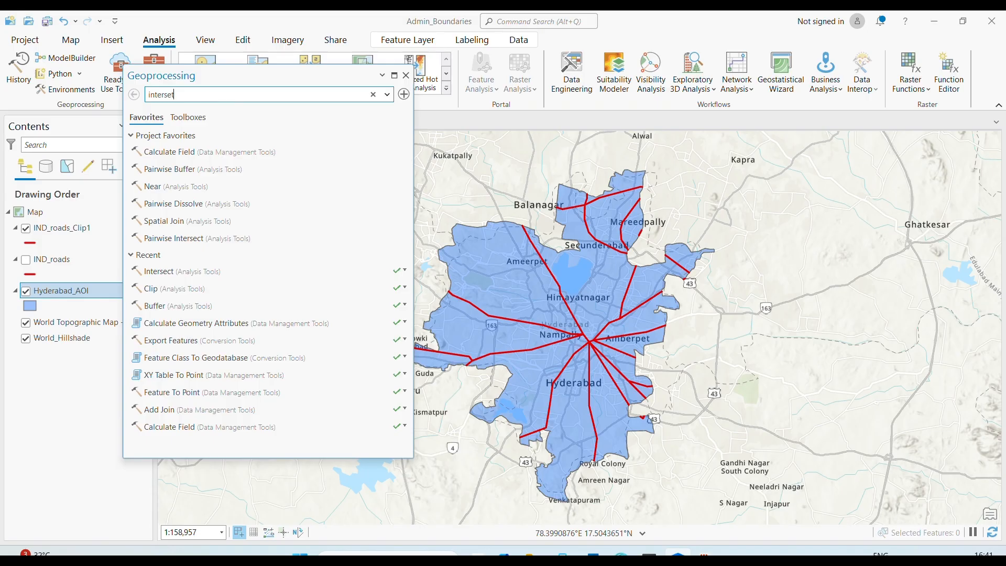
pyautogui.press('BackSpace')
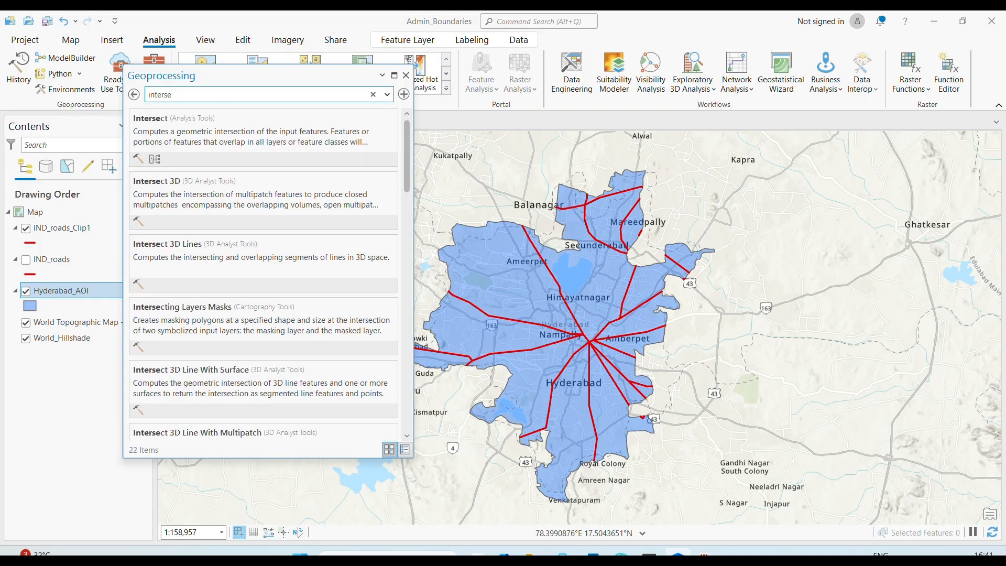
pyautogui.write('ct')
pyautogui.rightClick(177, 138)
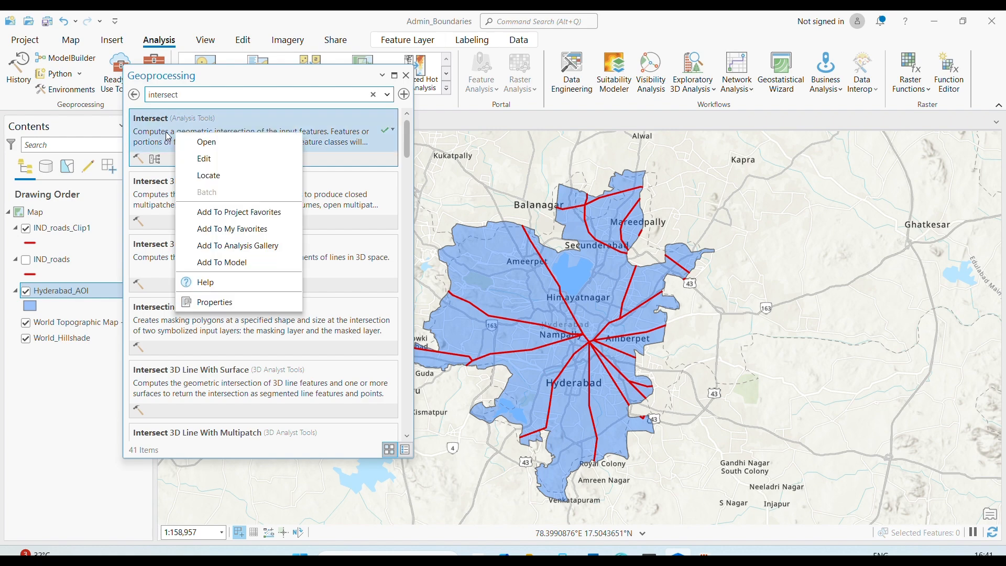
pyautogui.click(219, 179)
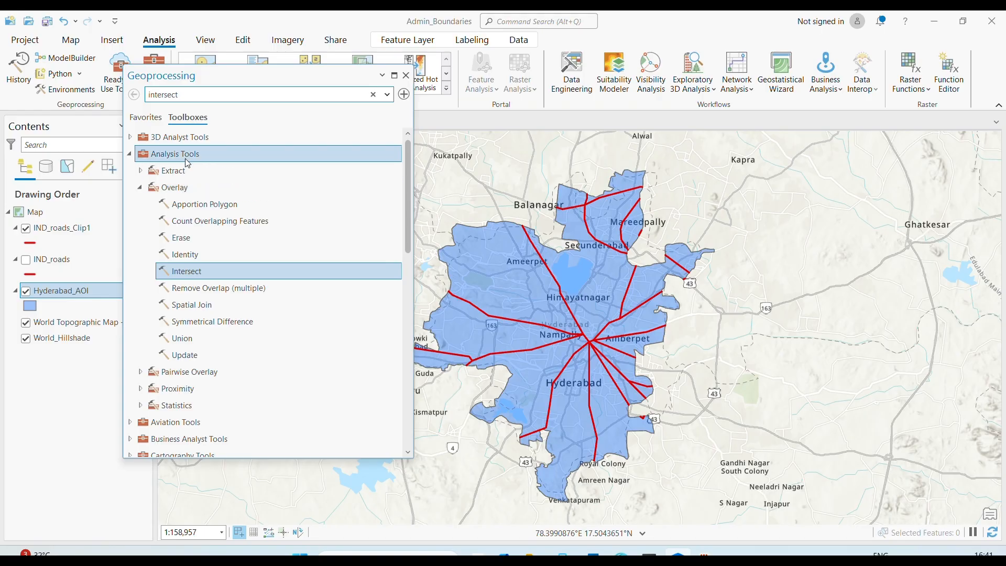
pyautogui.doubleClick(199, 273)
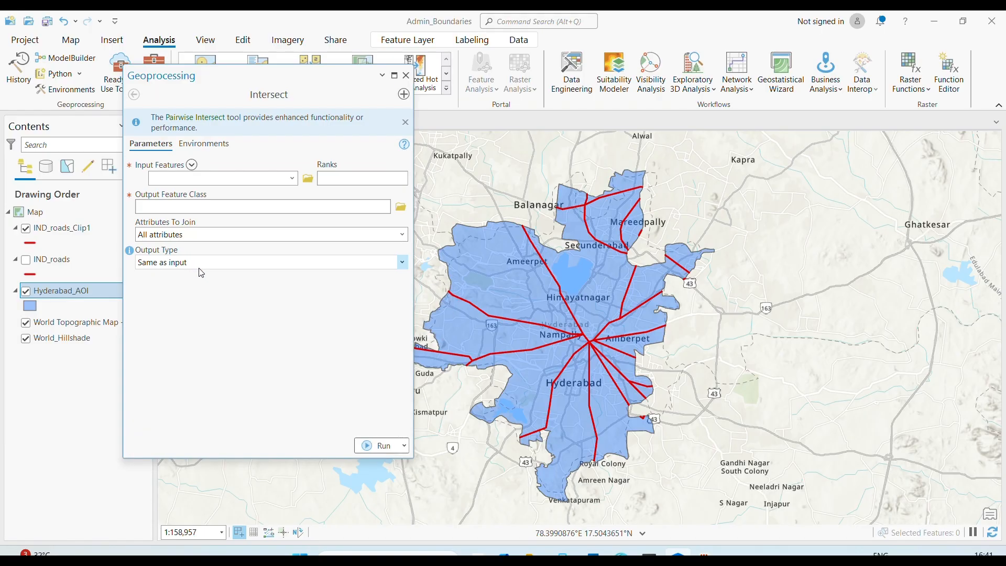
pyautogui.moveTo(289, 77); pyautogui.dragTo(465, 95)
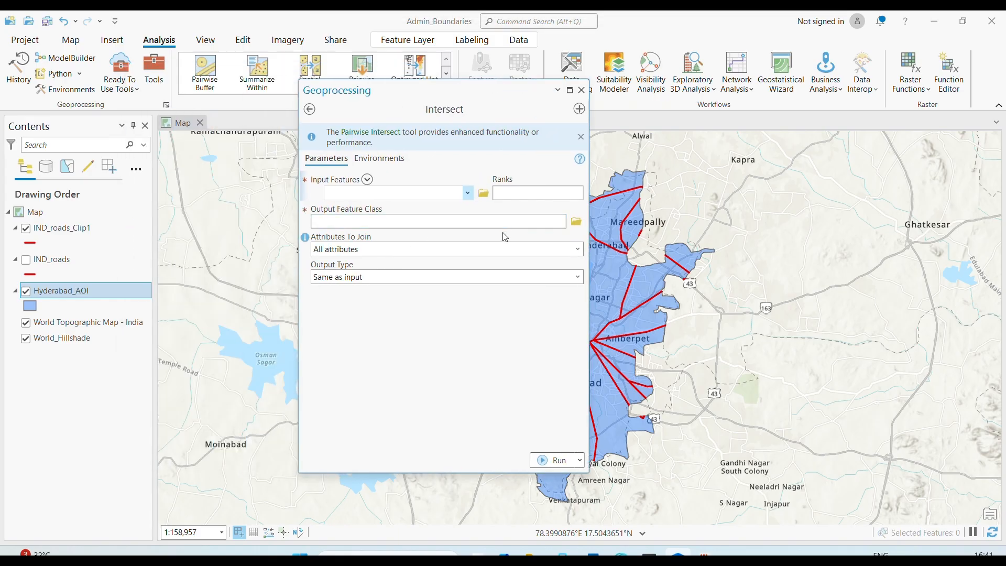
pyautogui.click(468, 195)
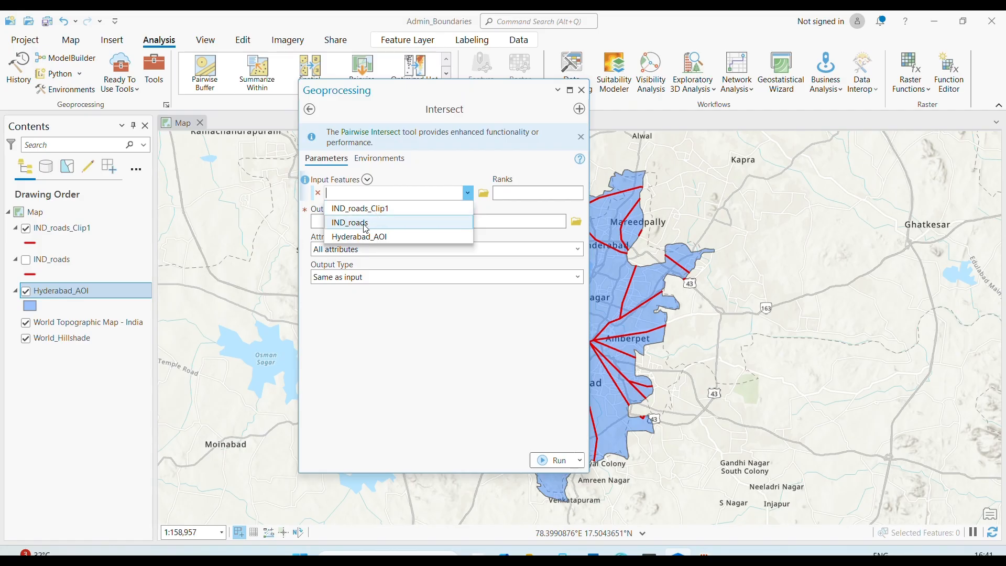
pyautogui.click(559, 135)
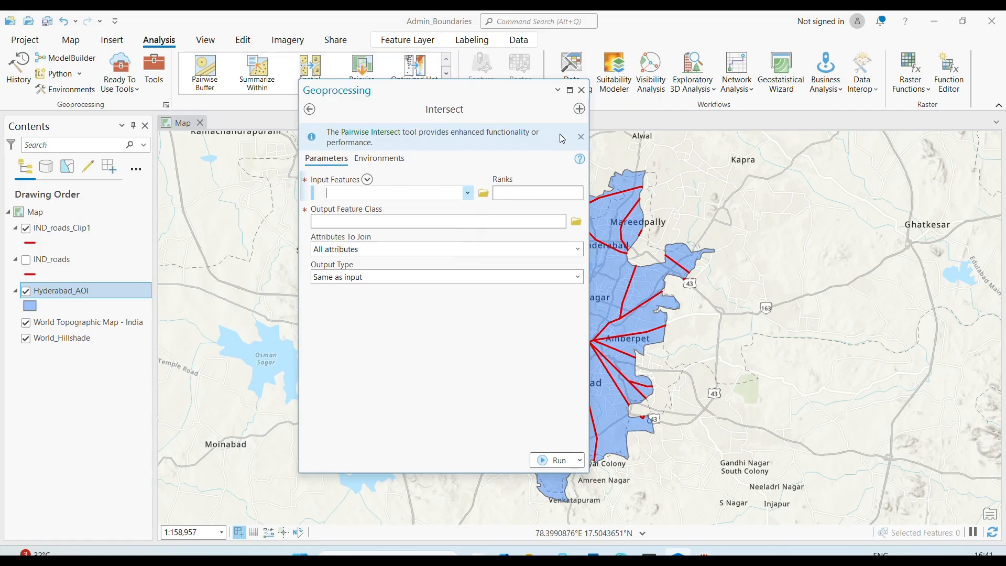
pyautogui.click(581, 91)
# Step: Hide the IND_roads_Clip1 layer, and show IND_roads over the Hyderabad boundary before hiding it again
pyautogui.click(26, 228)
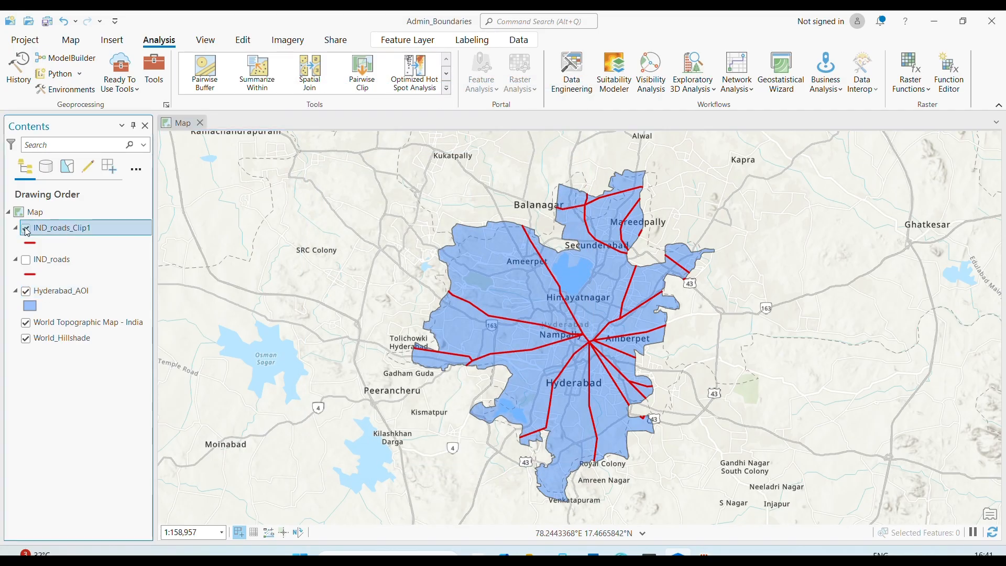
pyautogui.click(35, 262)
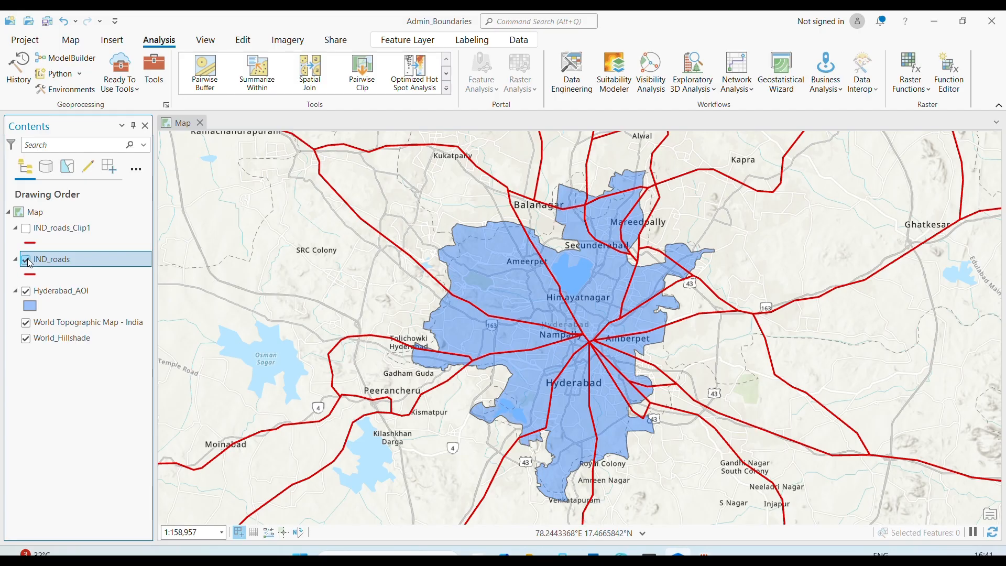
pyautogui.click(26, 260)
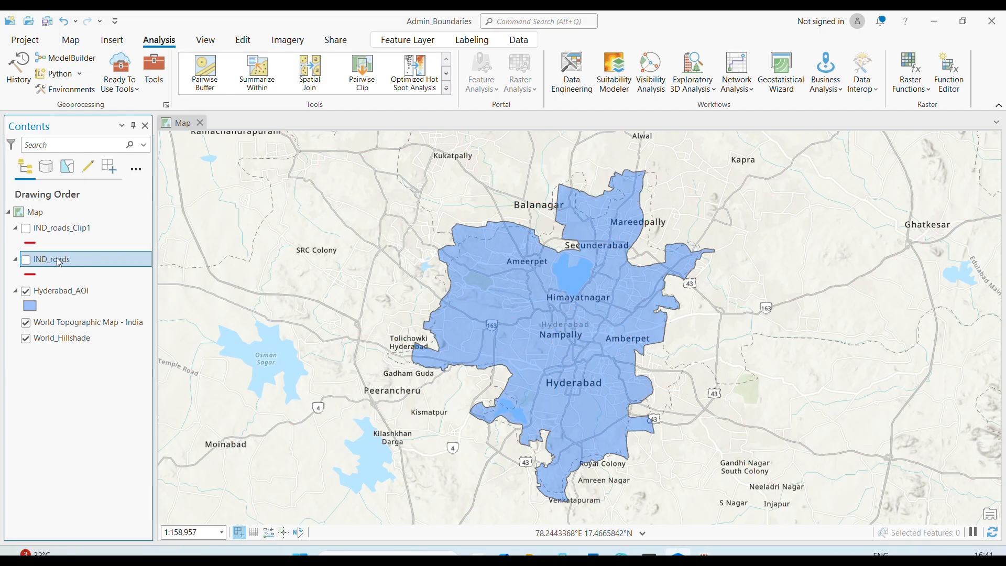
# Step: Open the Intersect tool and set its input features to IND_roads and Hyderabad_AOI
pyautogui.click(154, 73)
pyautogui.doubleClick(352, 286)
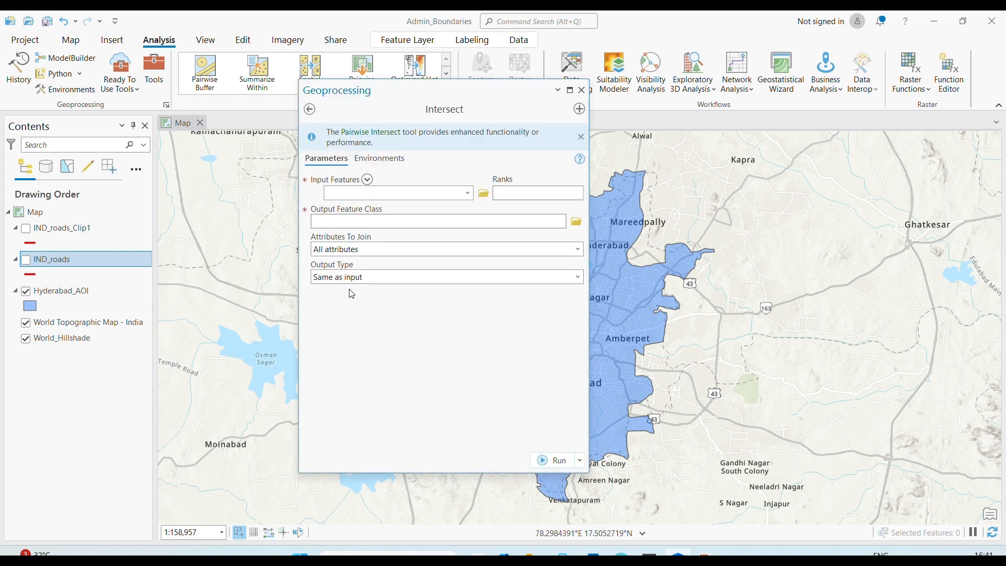
pyautogui.click(456, 191)
pyautogui.click(468, 194)
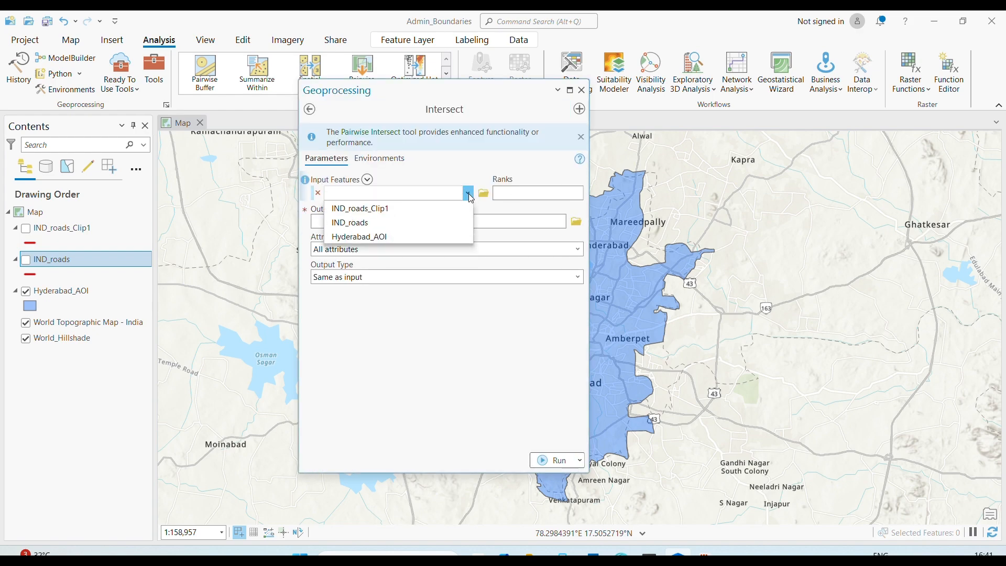
pyautogui.click(364, 223)
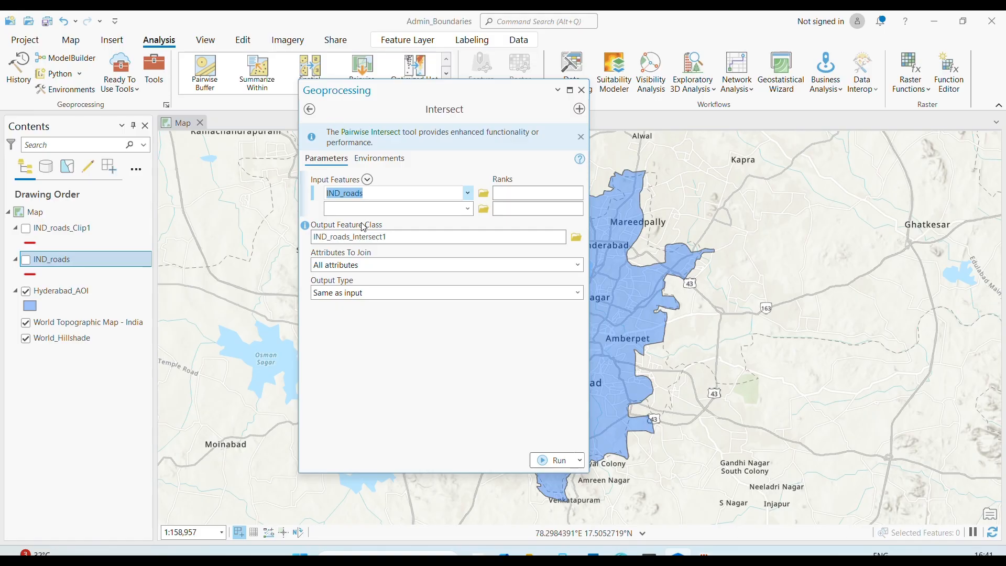
pyautogui.click(342, 210)
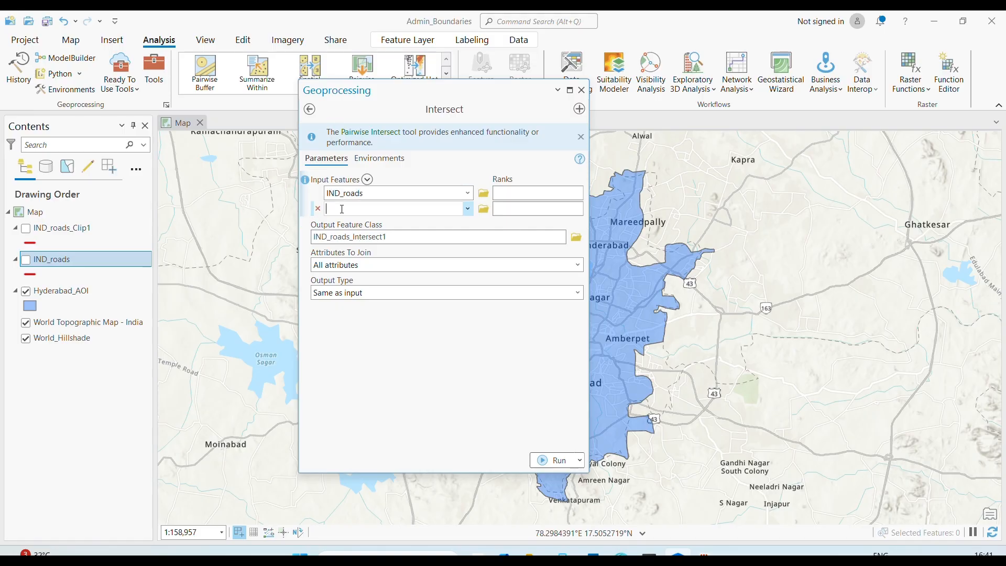
pyautogui.click(468, 208)
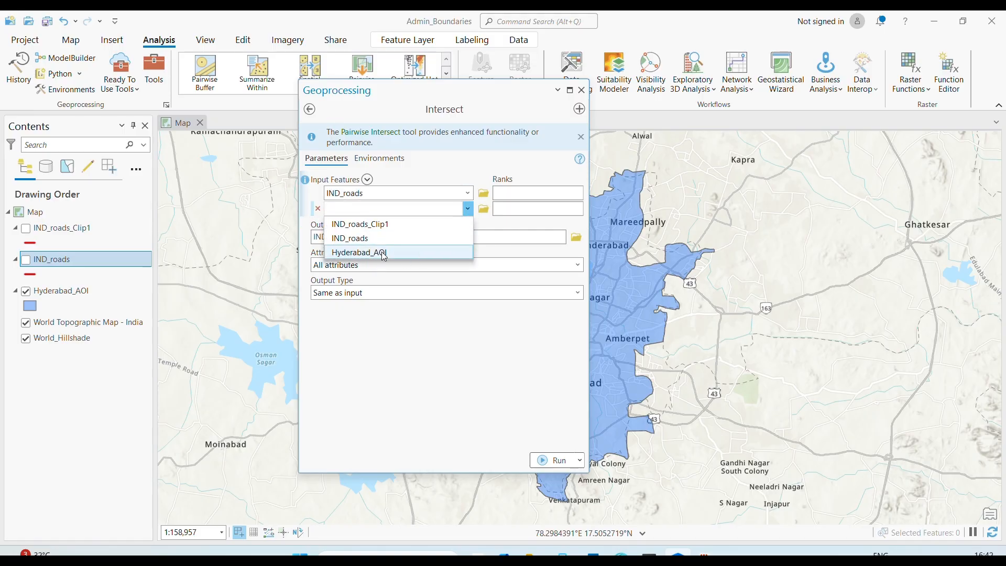
pyautogui.click(384, 256)
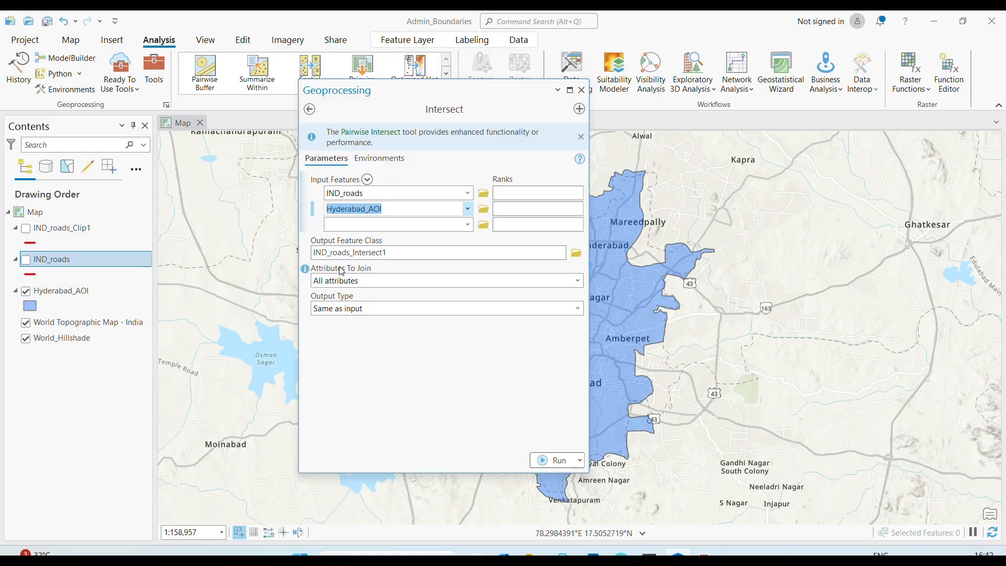
# Step: Run the intersection with IND_roads_Intersect1 as output and all attributes joined, and close the tool
pyautogui.moveTo(331, 252); pyautogui.dragTo(455, 253)
pyautogui.click(538, 252)
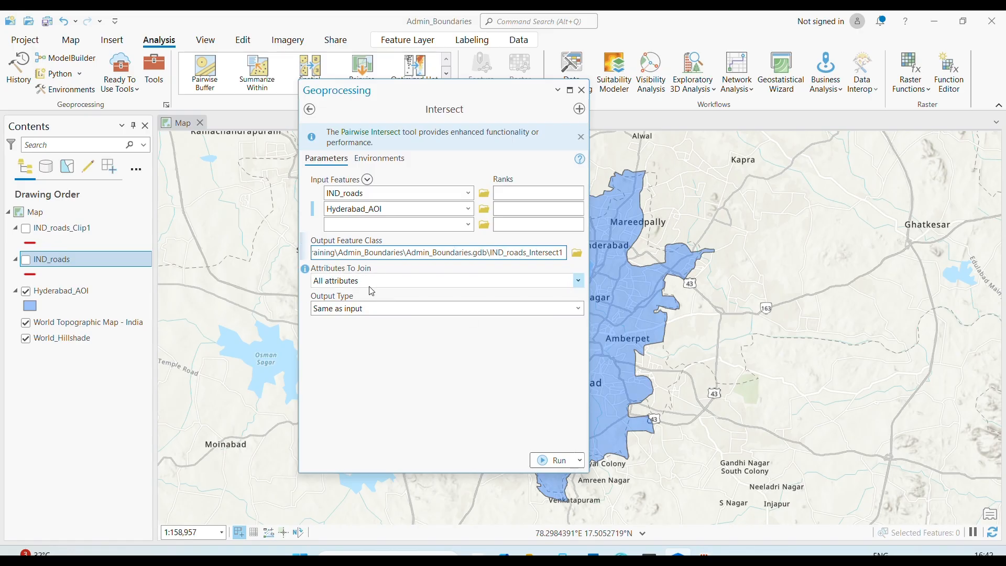
pyautogui.click(578, 283)
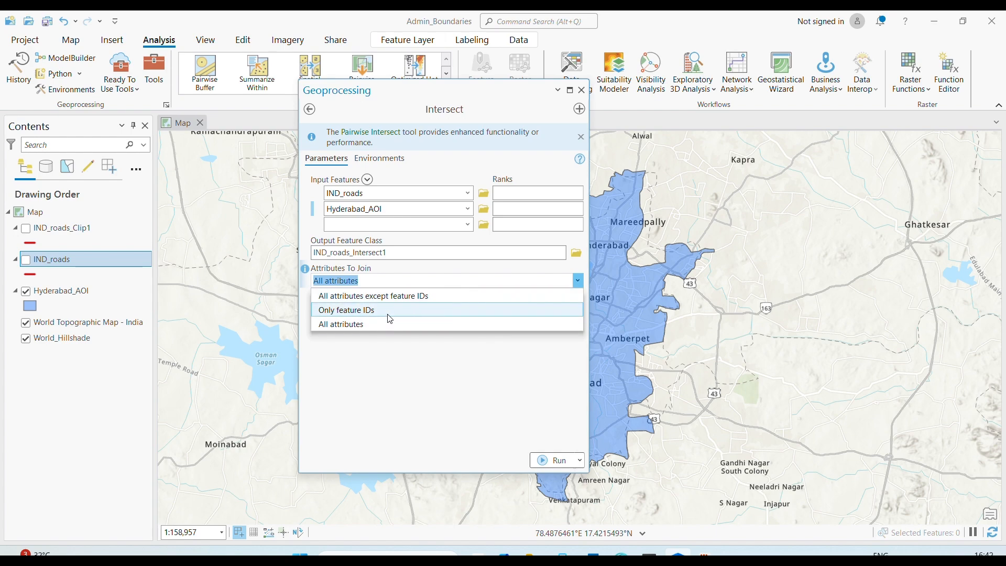
pyautogui.click(356, 325)
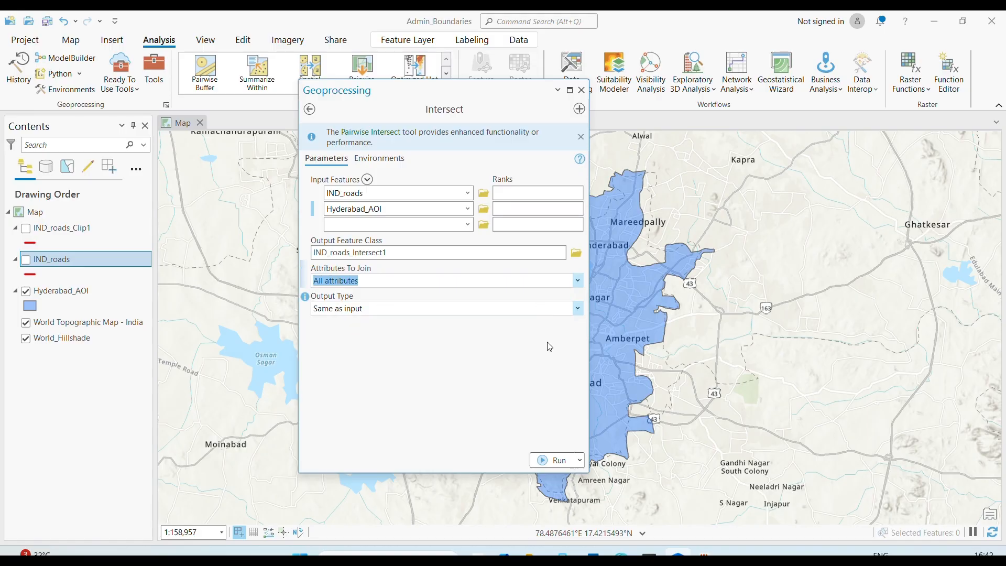
pyautogui.click(555, 460)
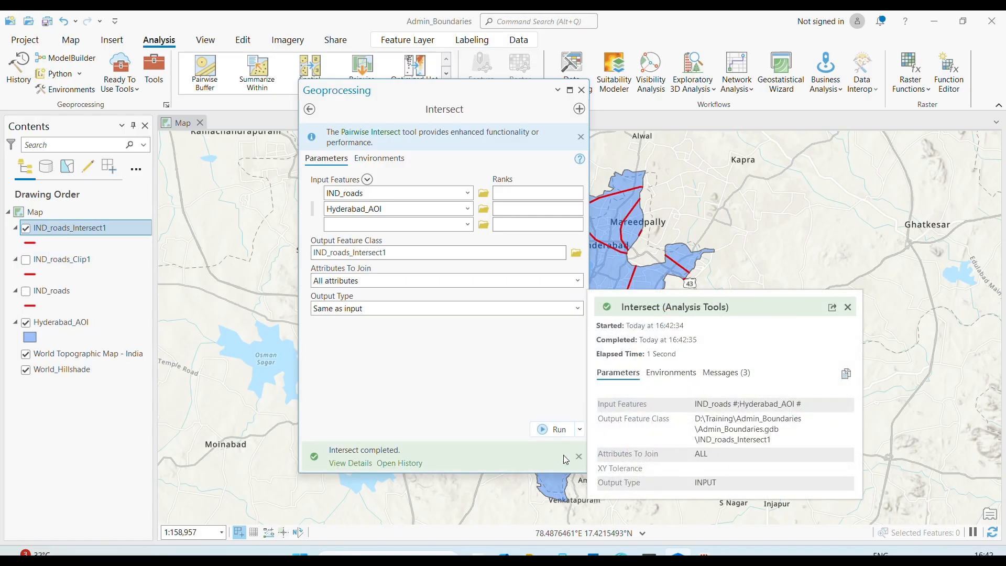
pyautogui.click(582, 91)
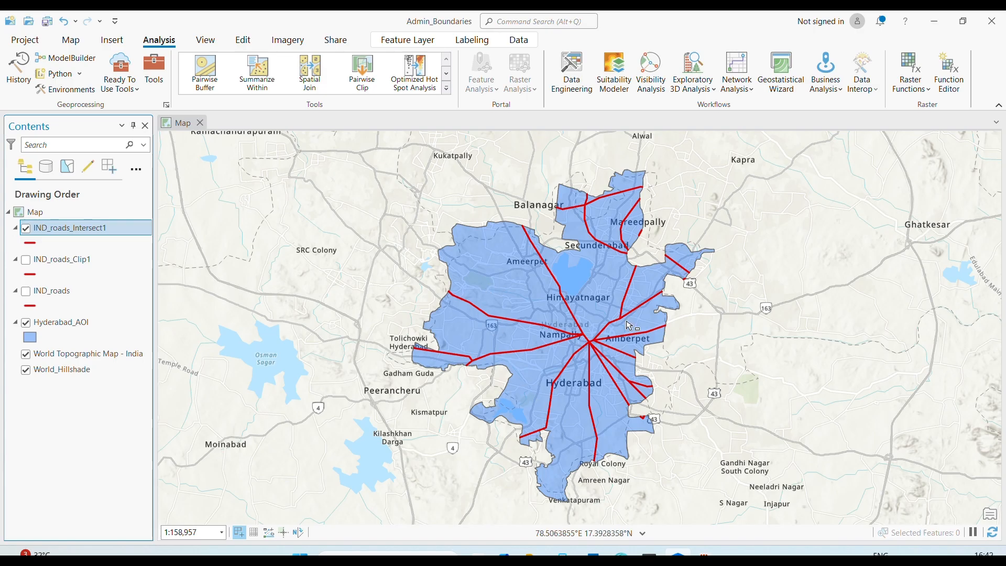
# Step: Select the intersected road segment between Ameerpet and Nampally, examine its joined attributes, and close the Attributes pane
pyautogui.click(557, 282)
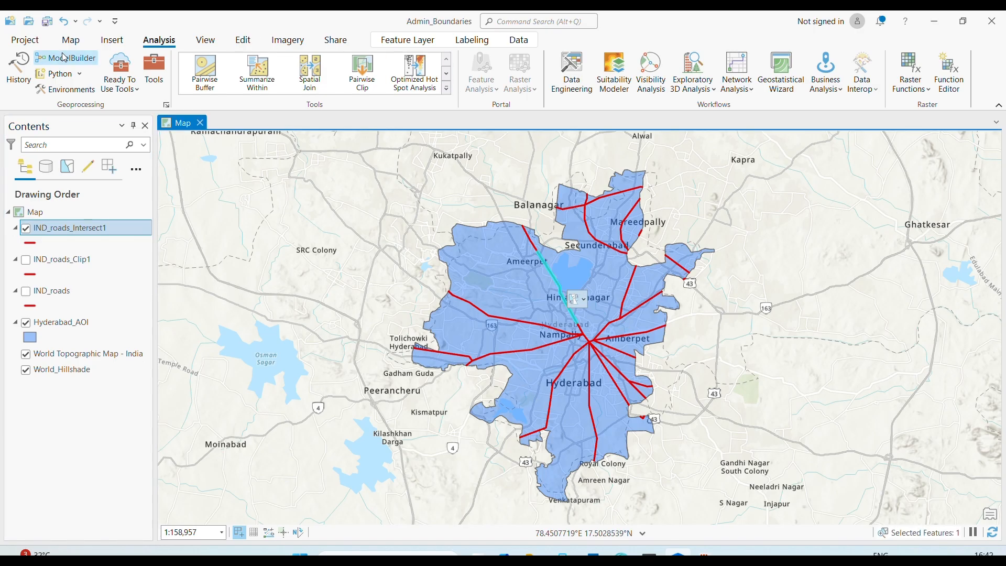
pyautogui.click(71, 39)
pyautogui.click(508, 58)
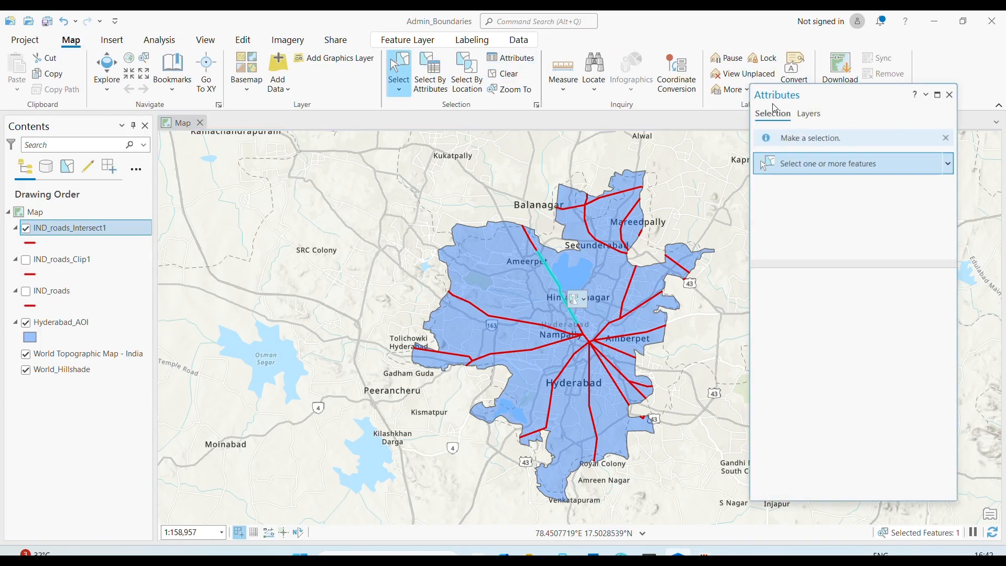
pyautogui.scroll(-3, 834, 360)
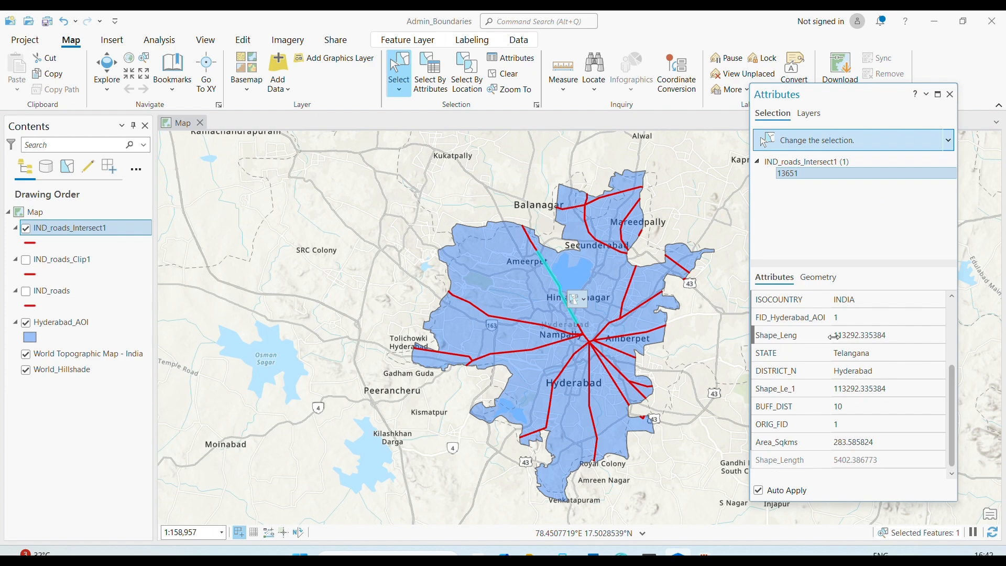
pyautogui.click(860, 341)
pyautogui.click(811, 341)
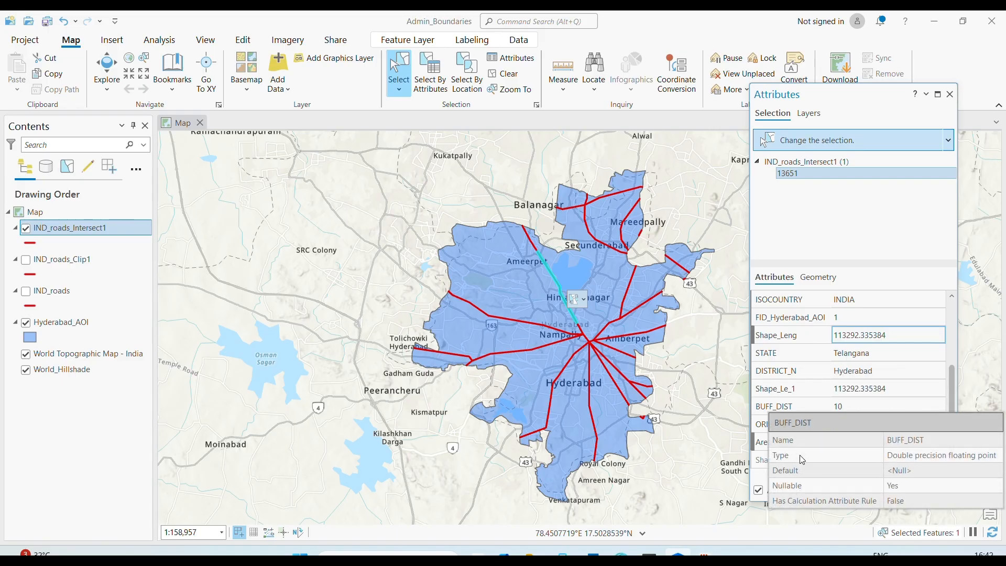
pyautogui.click(950, 94)
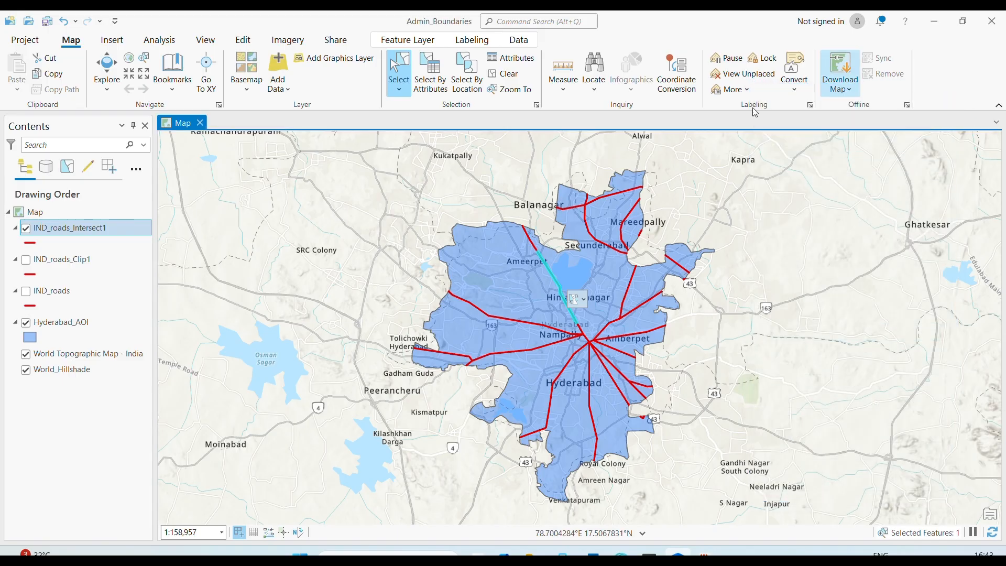
# Step: Open the attribute tables of IND_roads_Intersect1 and IND_roads, and inspect the source roads' fields up to ISOCOUNTRY
pyautogui.rightClick(99, 224)
pyautogui.click(149, 149)
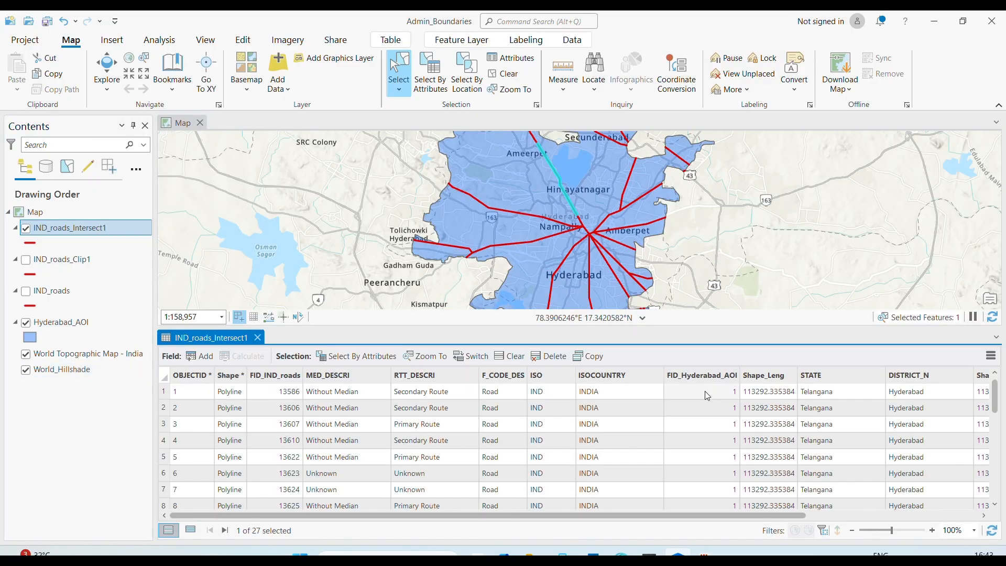
pyautogui.rightClick(76, 296)
pyautogui.click(144, 74)
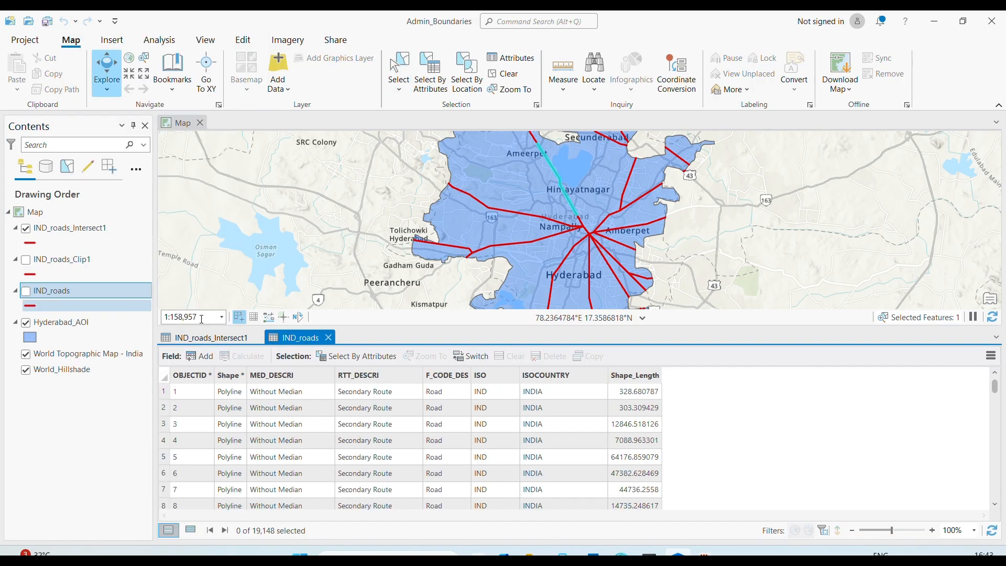
pyautogui.click(569, 381)
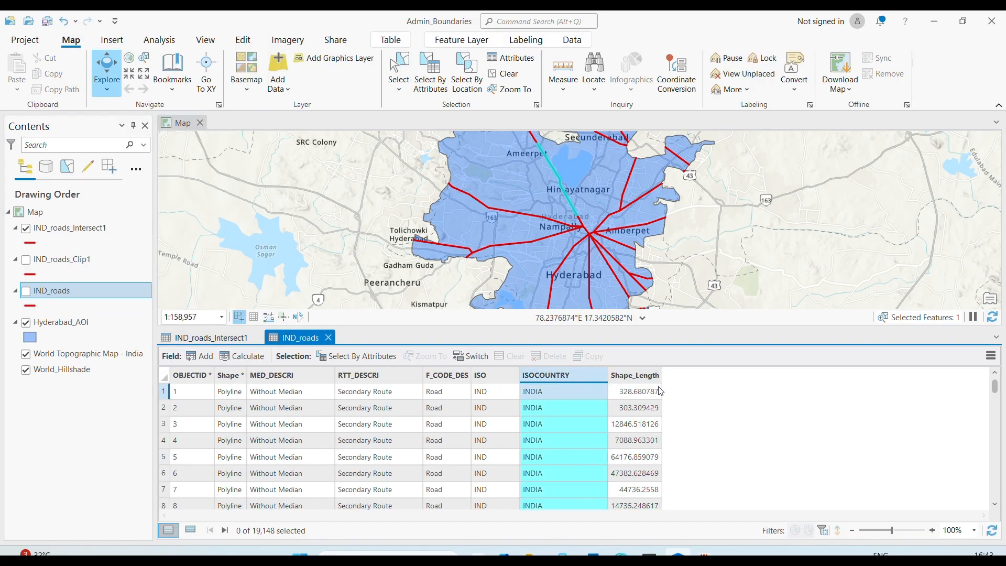
# Step: Return to the IND_roads_Intersect1 table and compare its road fields through ISOCOUNTRY, continuing to the last columns
pyautogui.click(229, 339)
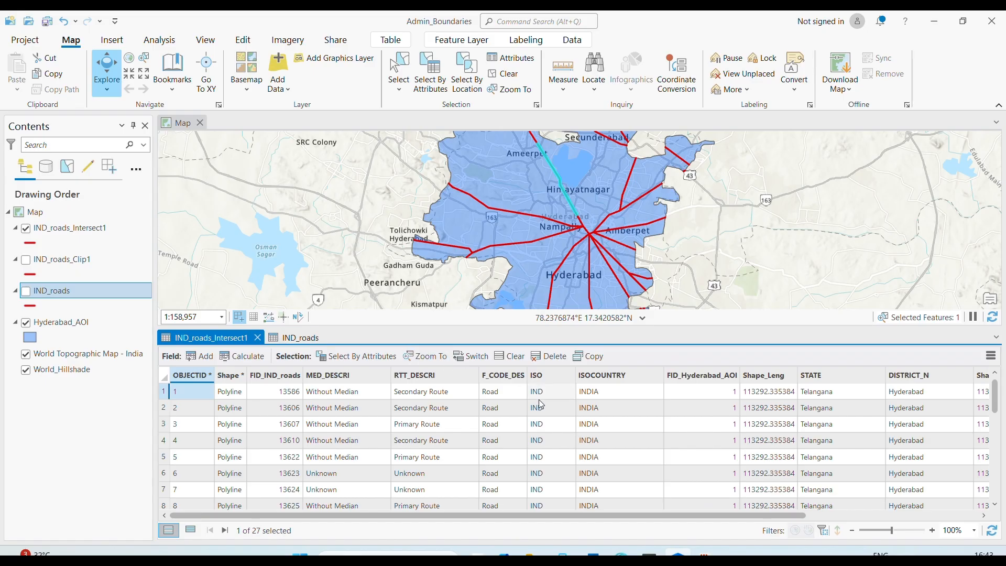
pyautogui.click(550, 378)
pyautogui.click(632, 394)
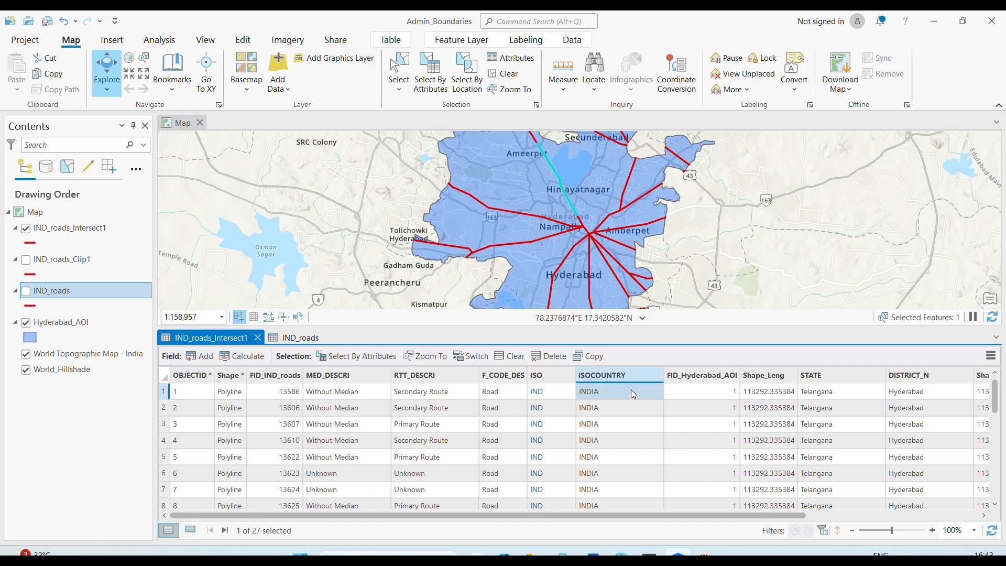
pyautogui.moveTo(739, 515); pyautogui.dragTo(972, 492)
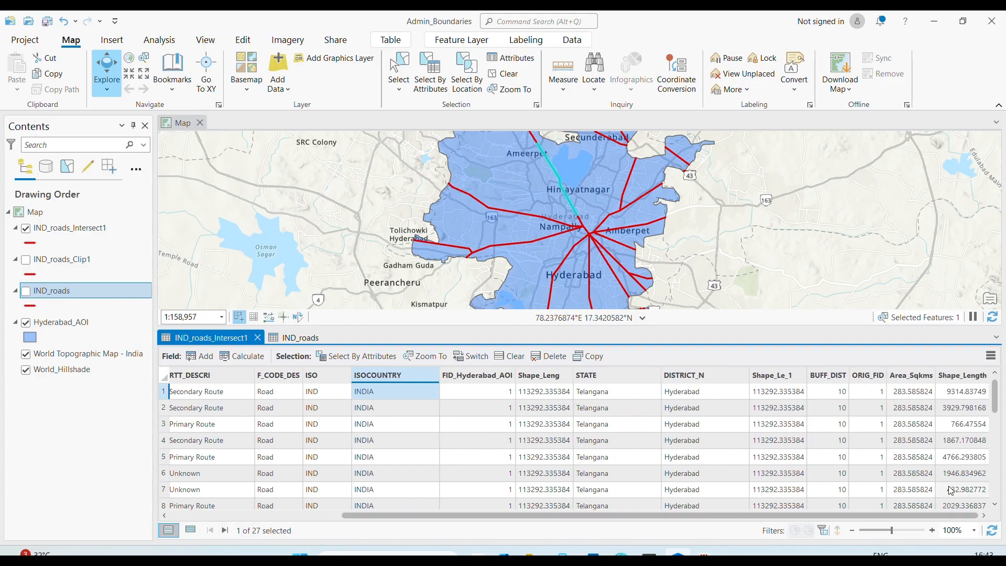
# Step: Open the Hyderabad_AOI attribute table and inspect its fields from STATE and DISTRICT_N through BUFF_DIST and ORIG_FID
pyautogui.rightClick(73, 324)
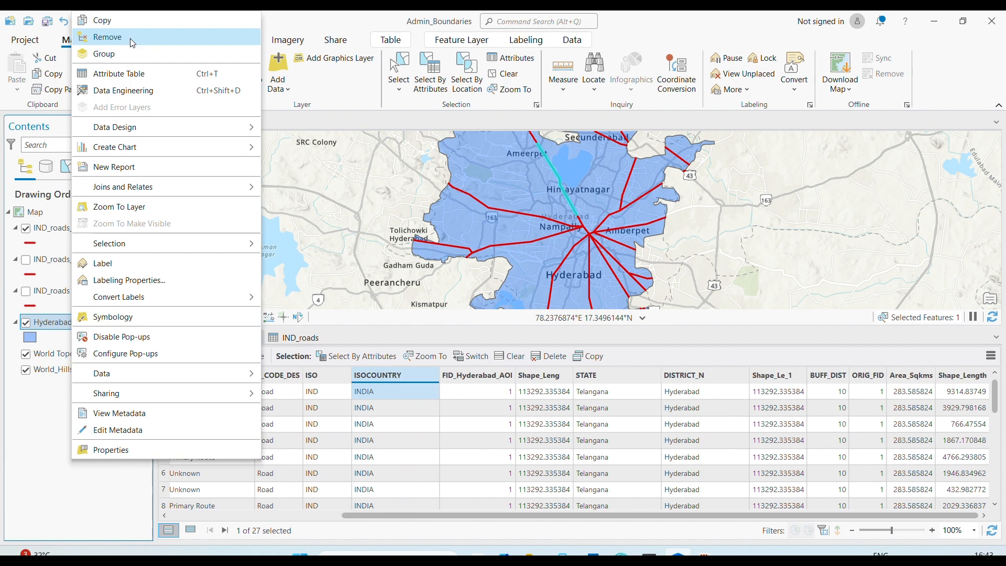
pyautogui.click(131, 74)
pyautogui.click(314, 391)
pyautogui.click(451, 393)
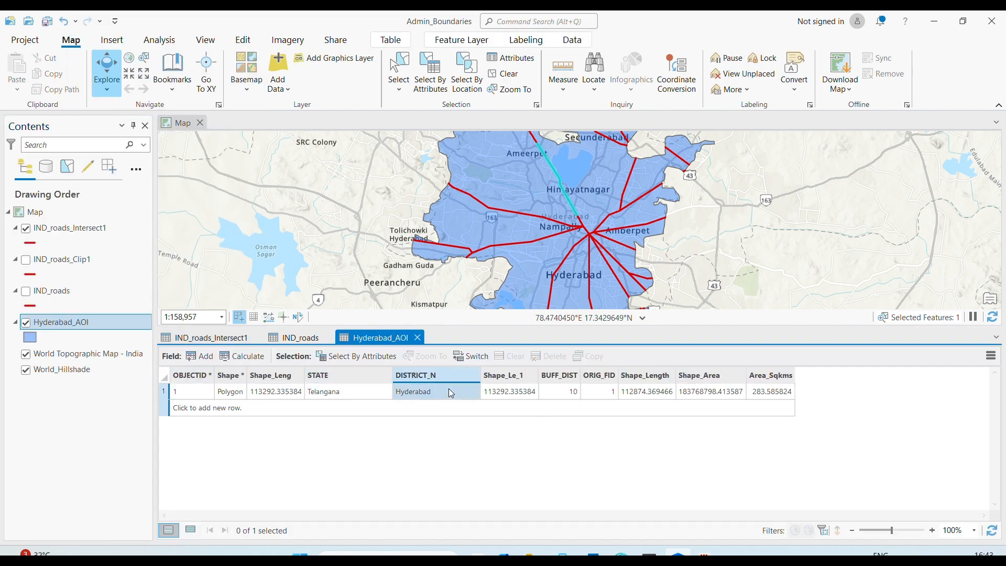
pyautogui.click(529, 393)
pyautogui.click(573, 393)
pyautogui.click(599, 394)
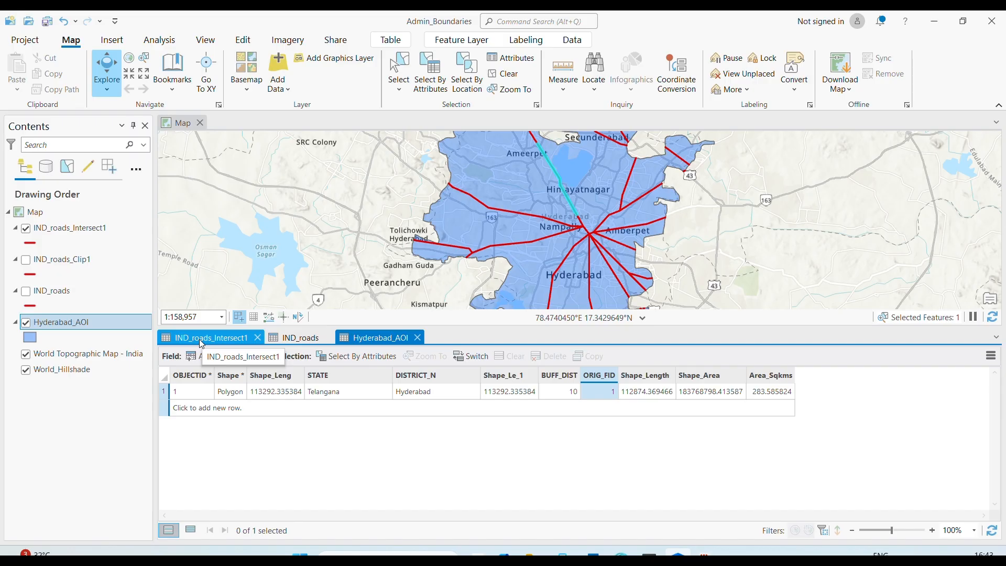
# Step: Check the boundary fields Shape_Leng, STATE, DISTRICT_N and BUFF_DIST in the IND_roads_Intersect1 table
pyautogui.click(229, 342)
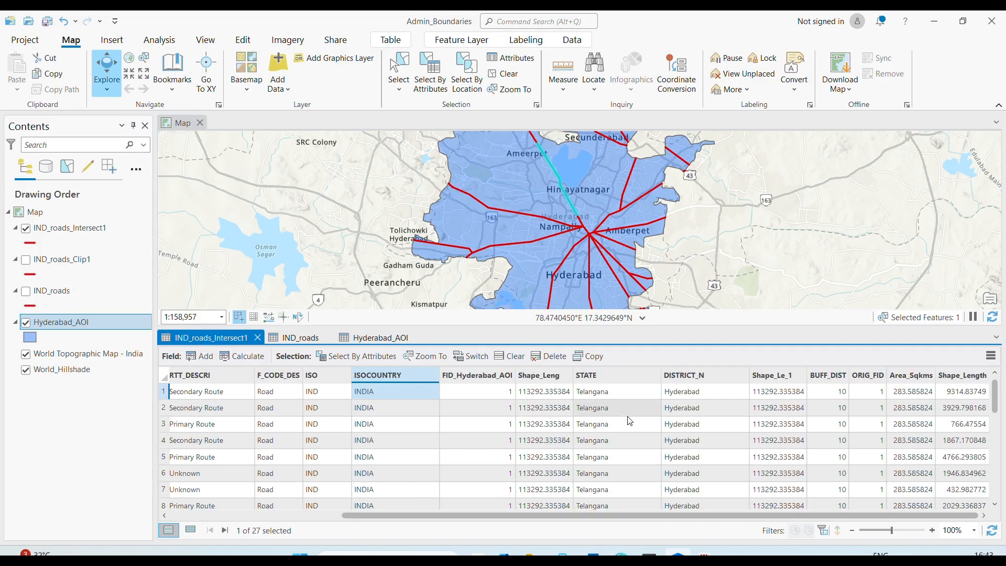
pyautogui.click(567, 398)
pyautogui.click(633, 394)
pyautogui.click(710, 394)
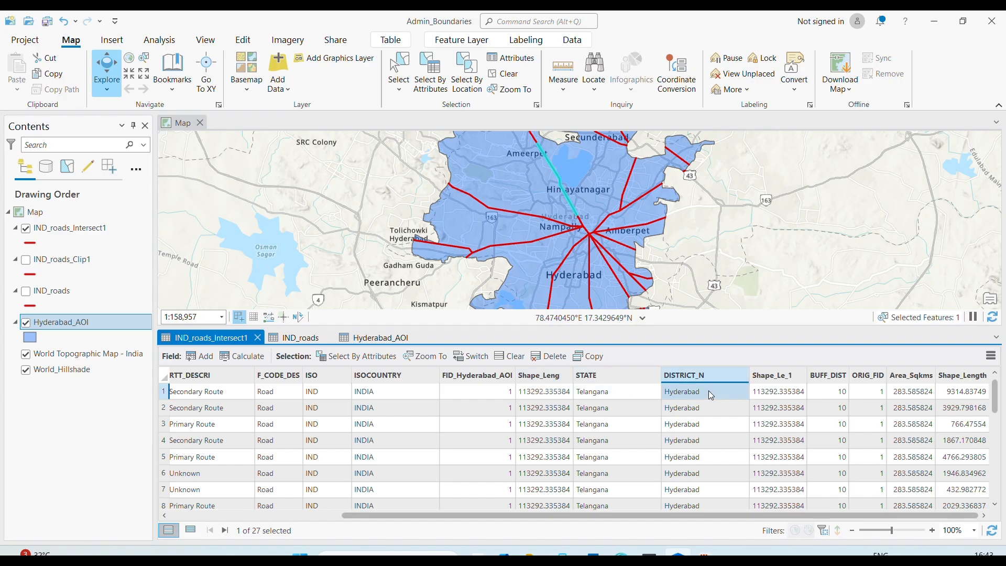
pyautogui.click(828, 396)
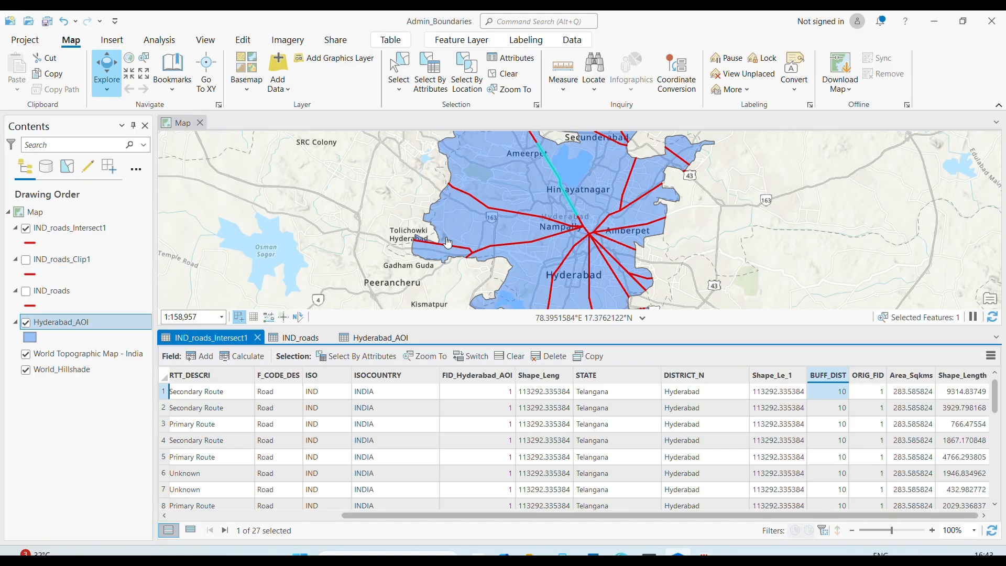
# Step: Identify the Hyderabad boundary polygon on the map, view its attributes, and close the pop-up
pyautogui.click(454, 220)
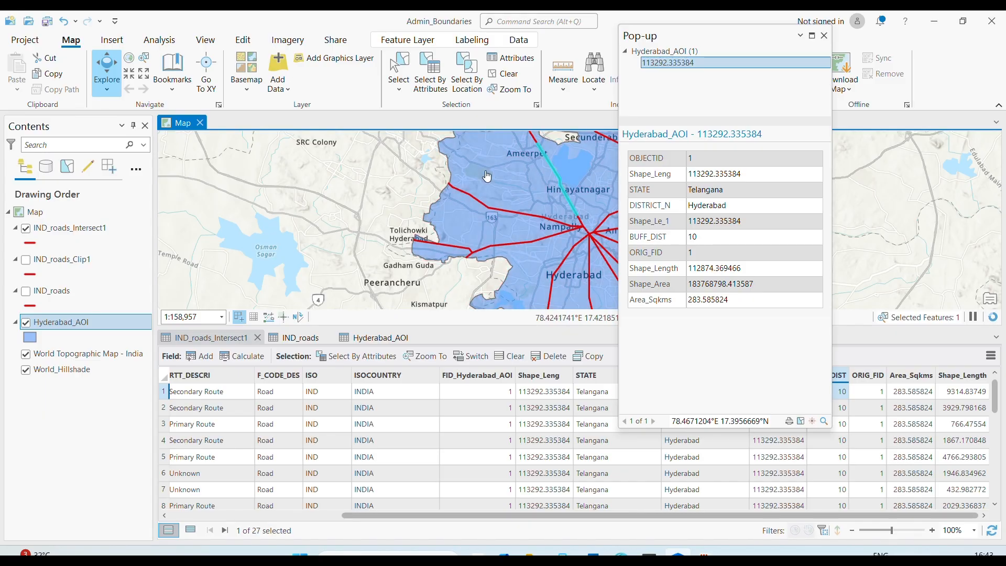
pyautogui.click(824, 37)
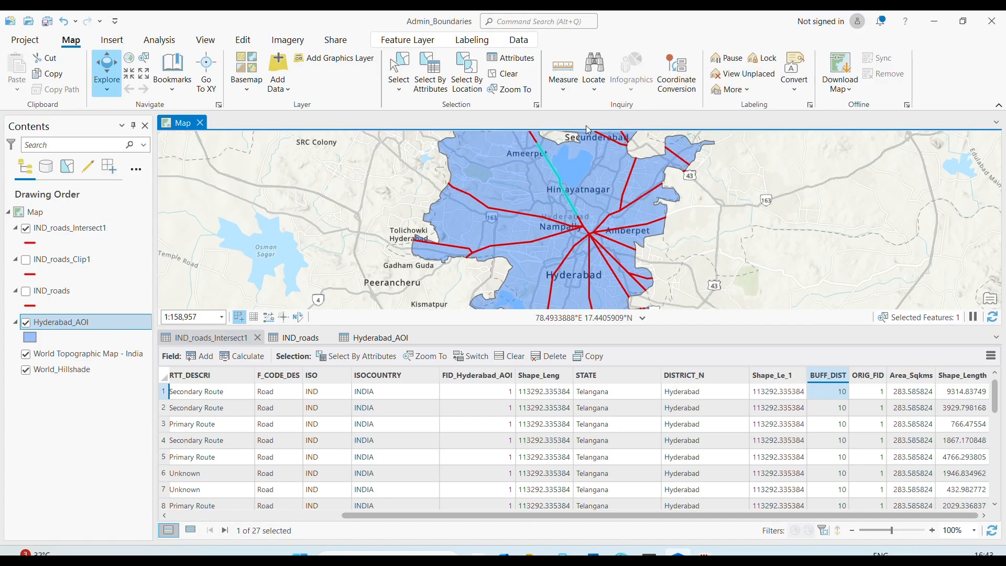
pyautogui.click(735, 236)
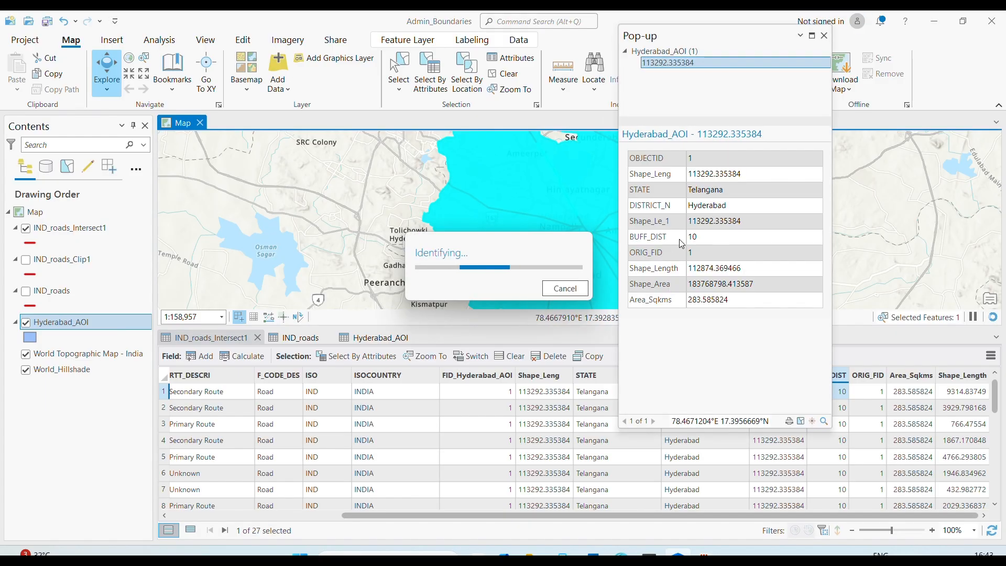
pyautogui.click(824, 34)
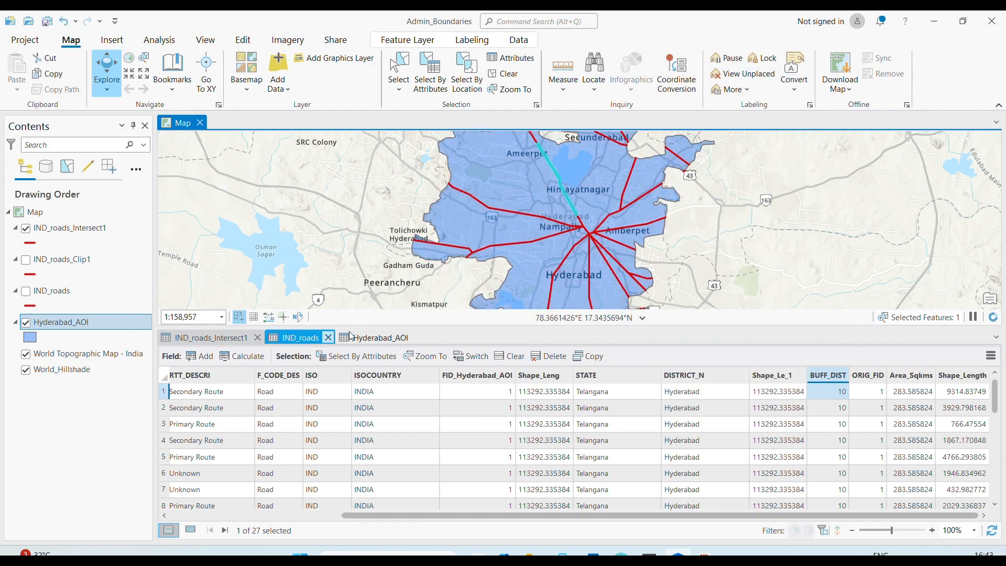
# Step: Close all three attribute tables, clear the road selection, and activate the Select tool
pyautogui.click(417, 338)
pyautogui.click(328, 339)
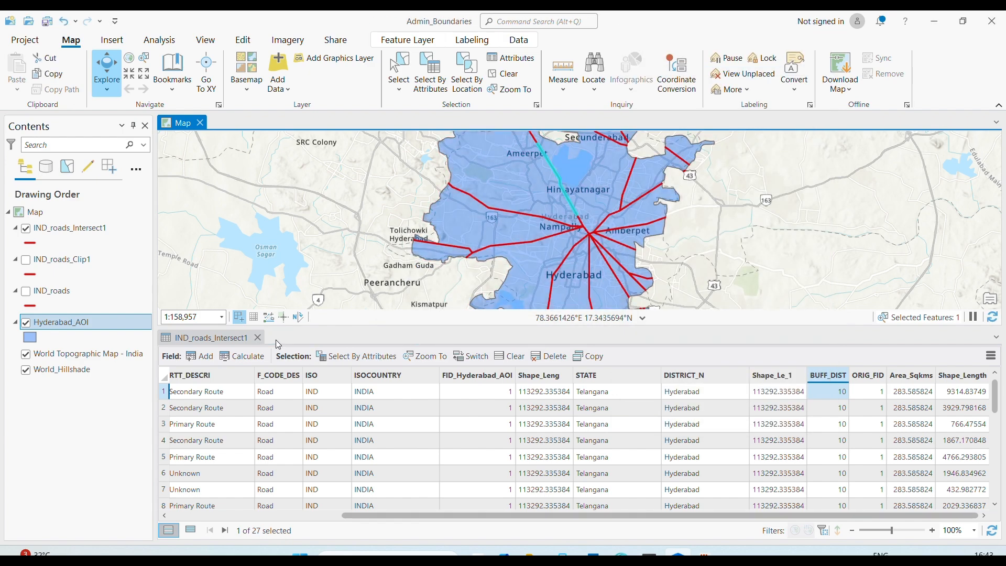
pyautogui.click(258, 338)
pyautogui.click(503, 74)
pyautogui.click(750, 261)
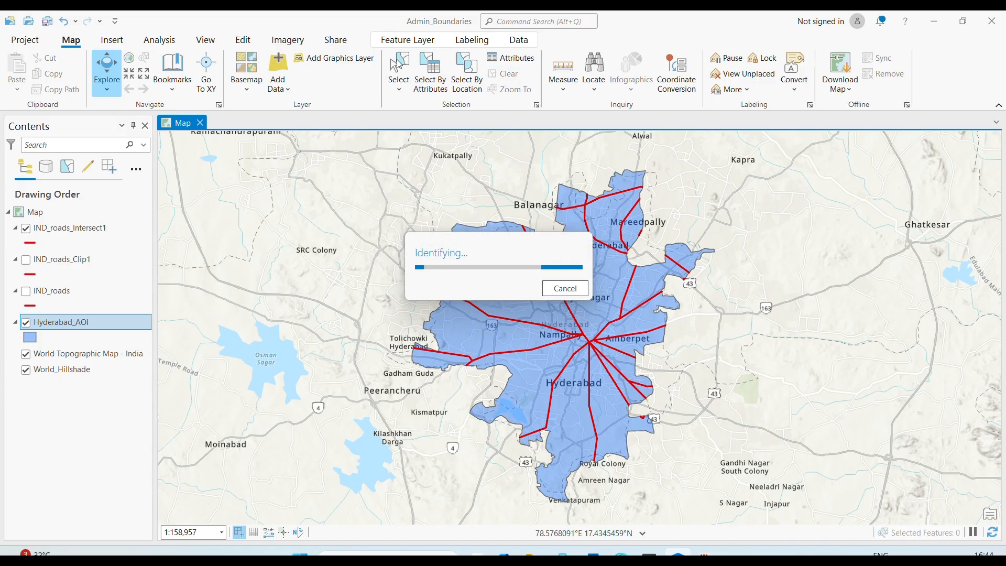
pyautogui.click(397, 64)
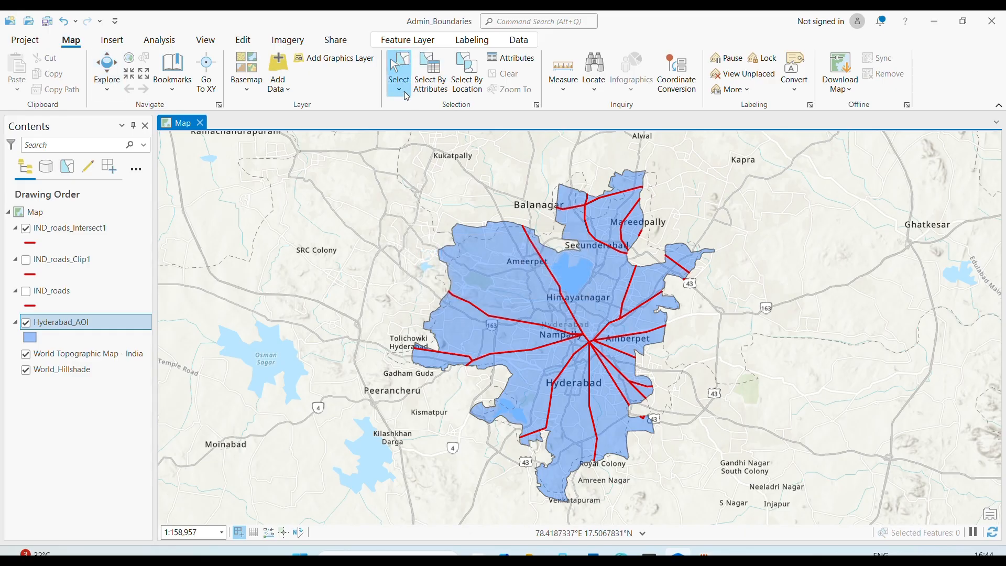